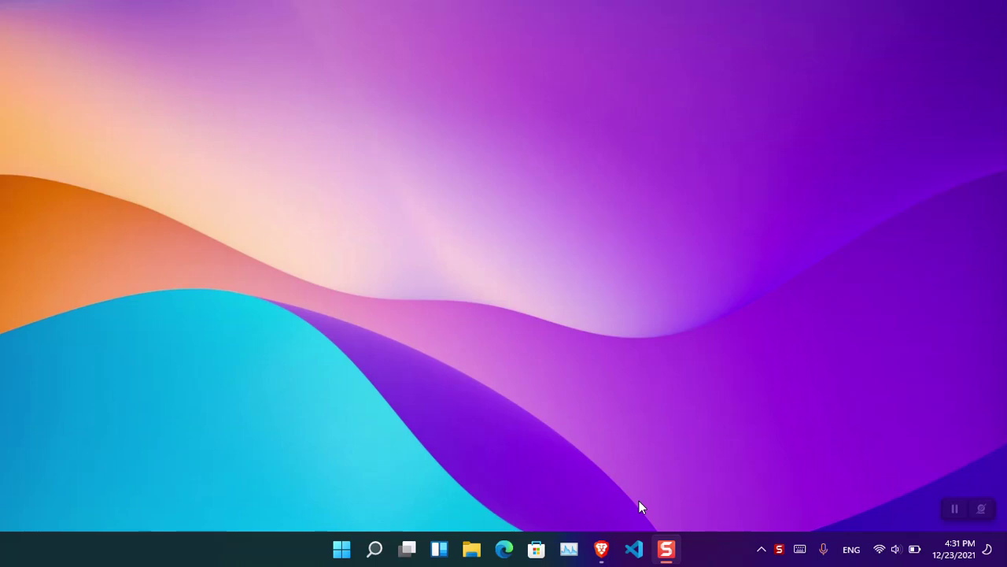
Search 'cal' from the Start menu and launch the Calendar app.
key("super")
type("cal")
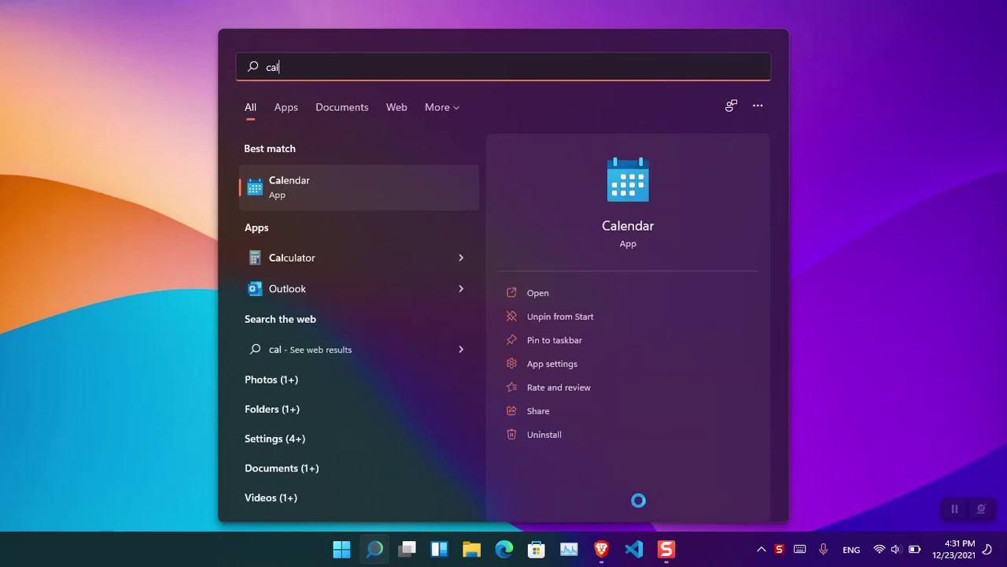
key("Return")
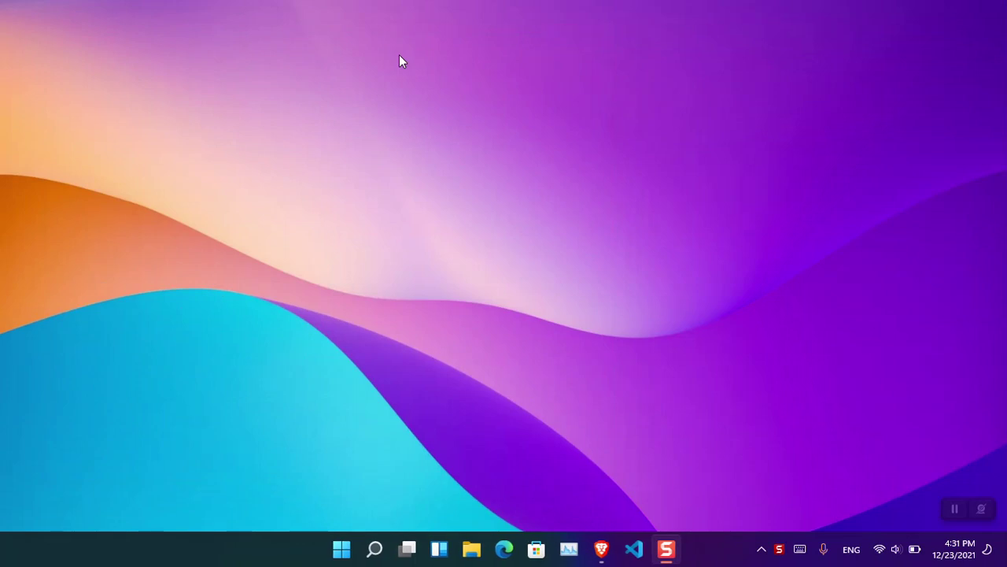
key("super+s")
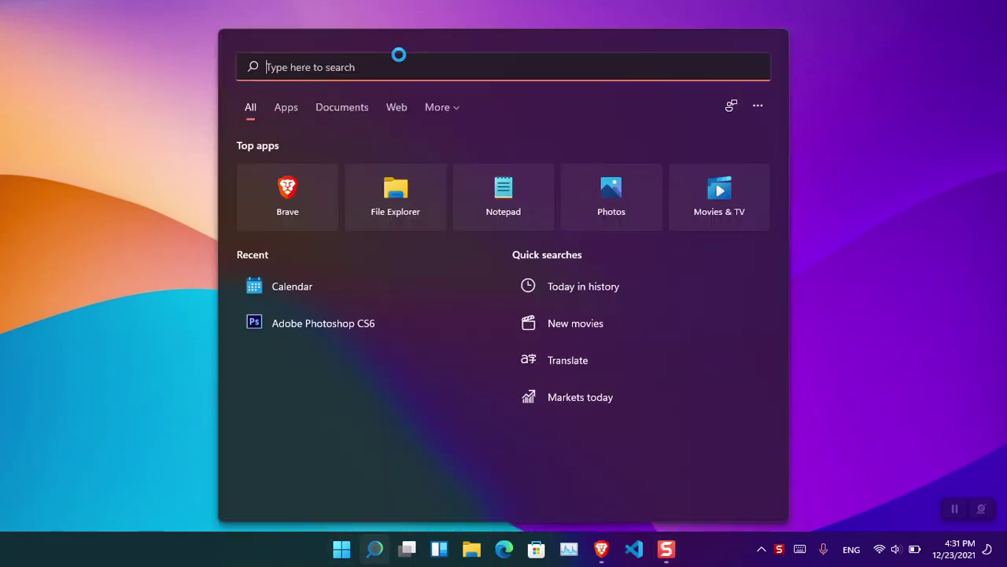
type("cal")
key("Return")
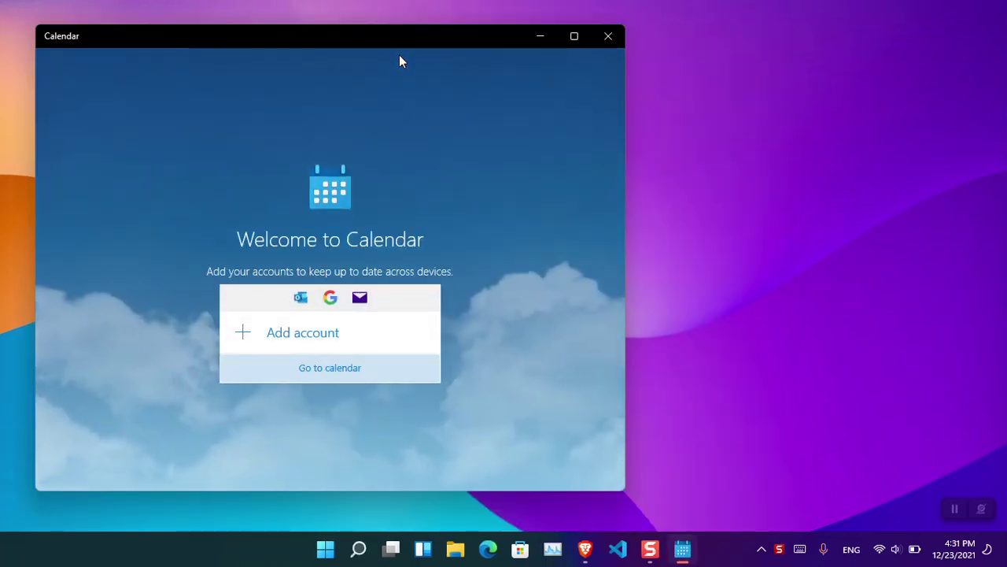
Center the Calendar window and choose Google as the provider for a new account.
left_click_drag(427, 41, 563, 50)
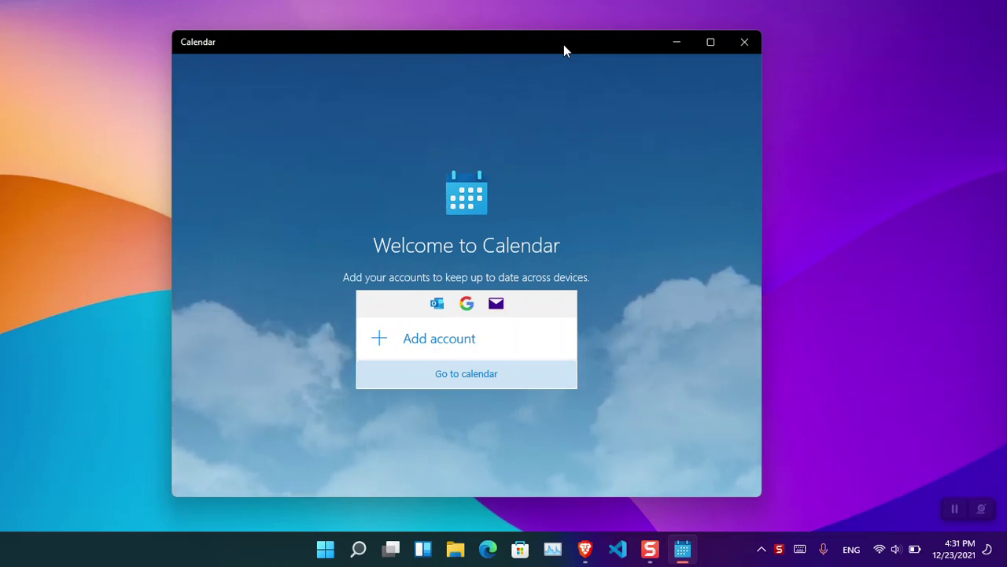
left_click(490, 344)
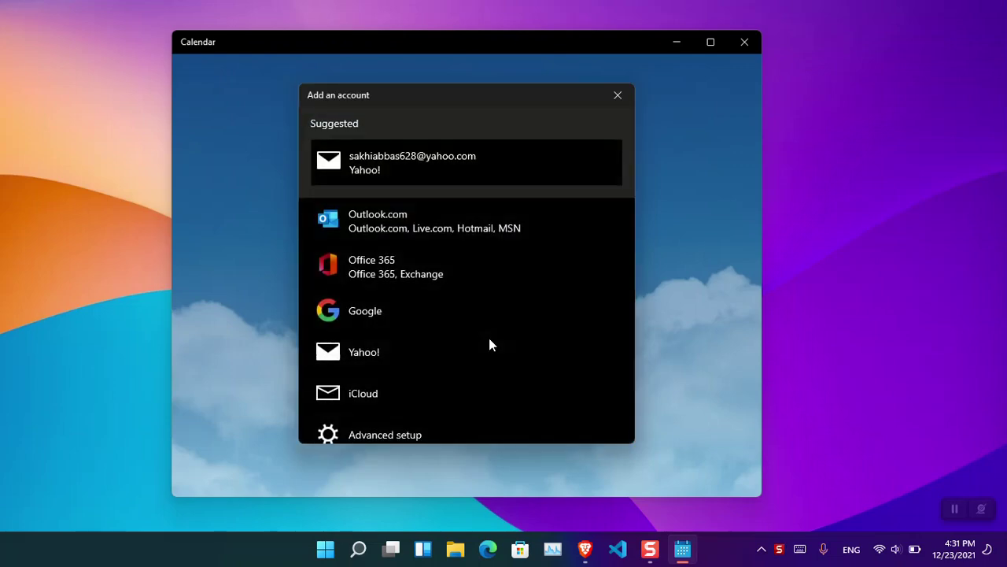
left_click(410, 319)
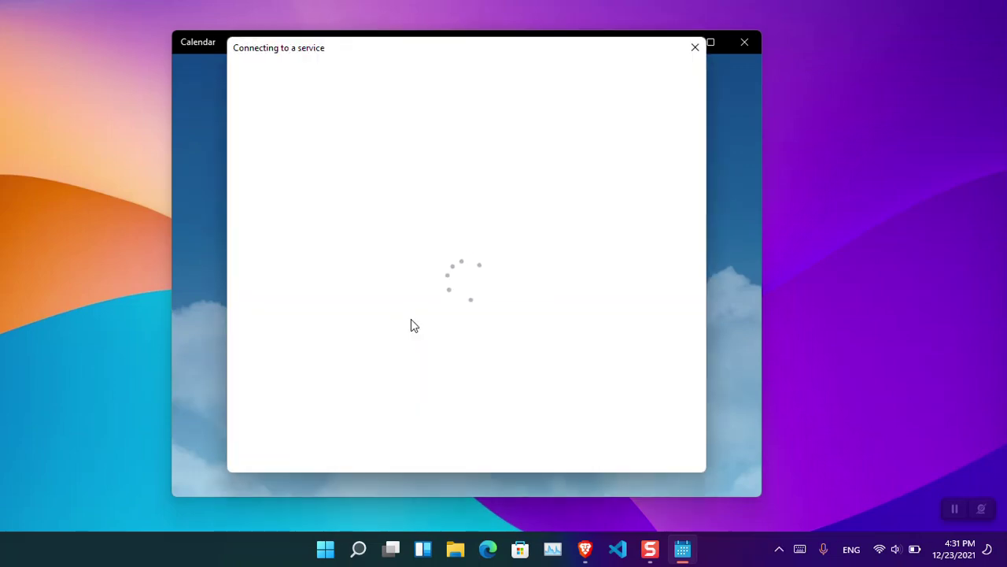
Sign in to Google with the account's e-mail address and password.
left_click(424, 307)
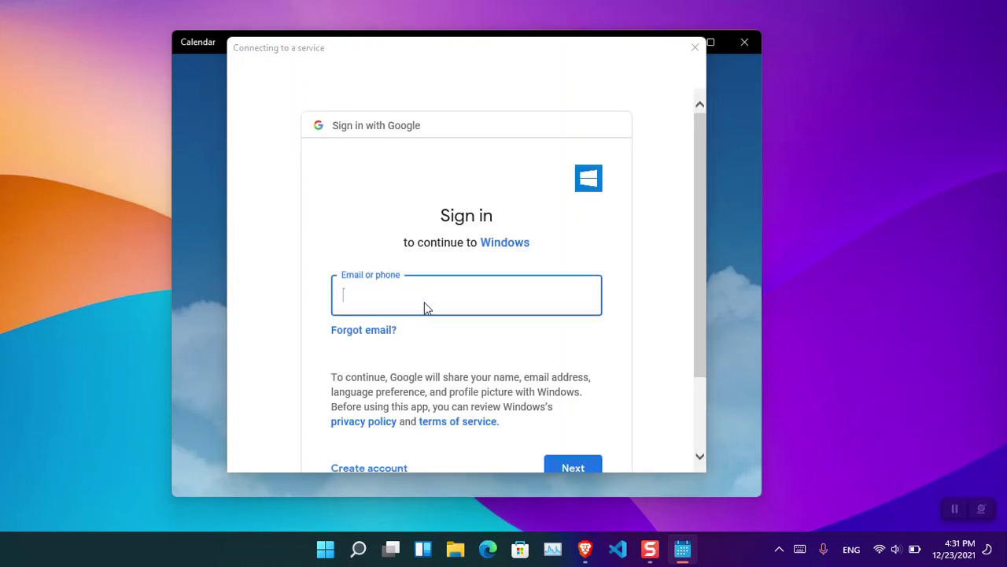
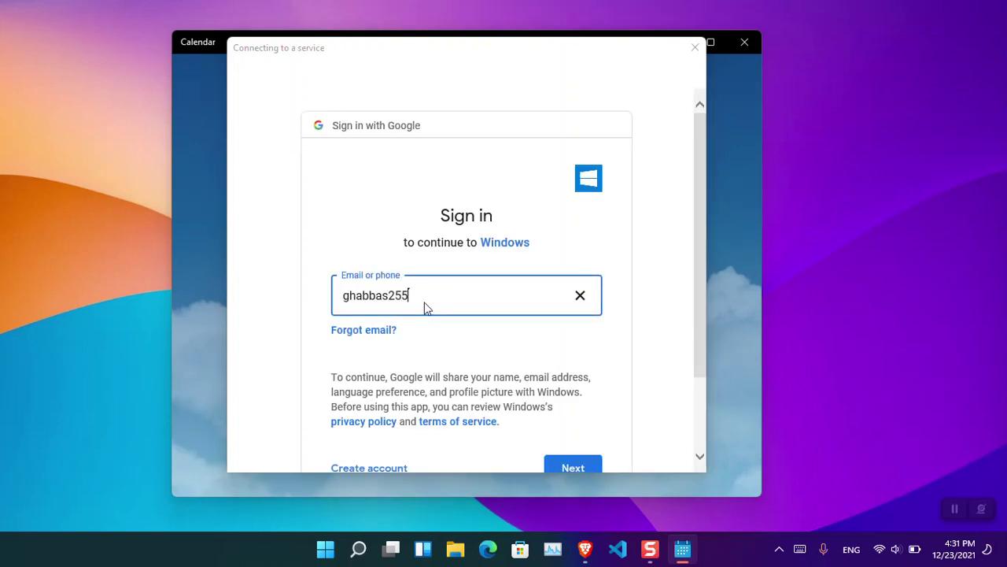
key("Return")
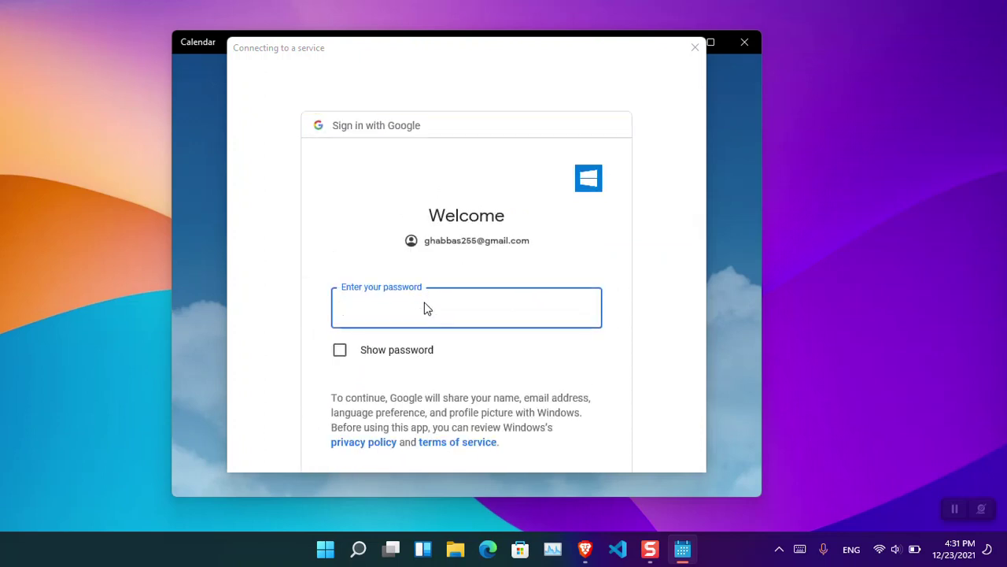
type("••••••••••••••")
left_click_drag(702, 265, 709, 355)
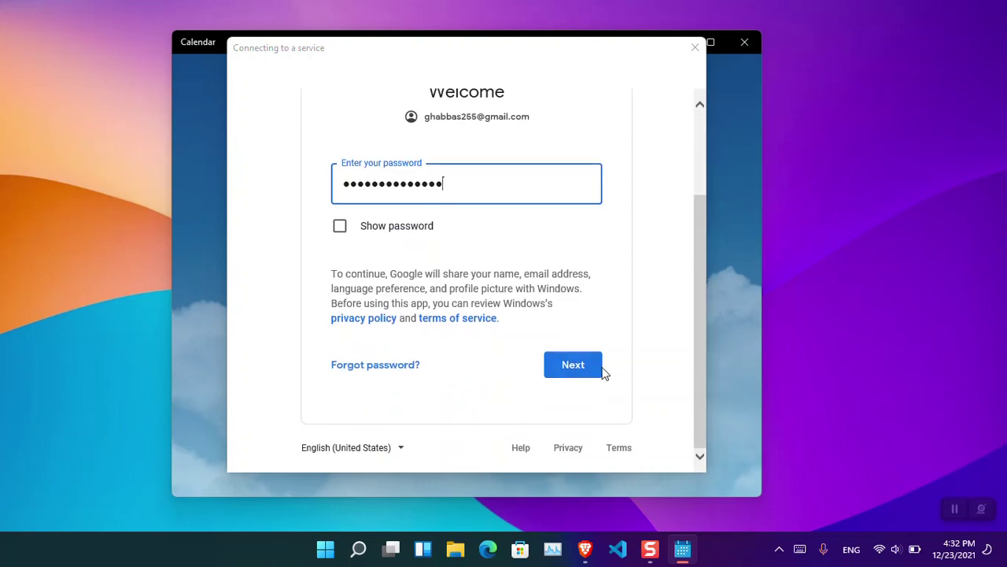
left_click(574, 366)
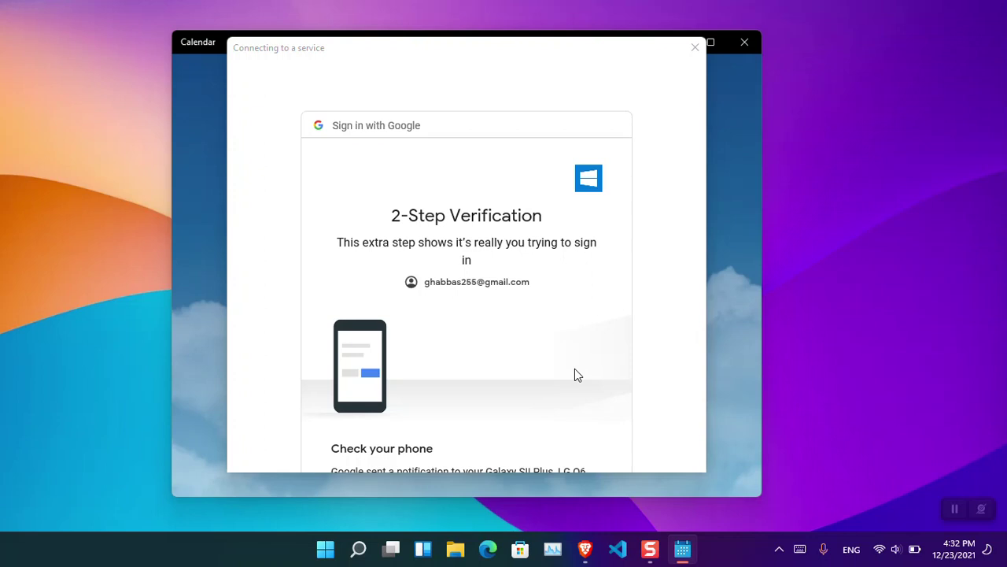
Review Google's consent page and allow Windows access to the account.
scroll(574, 375, "down", 1)
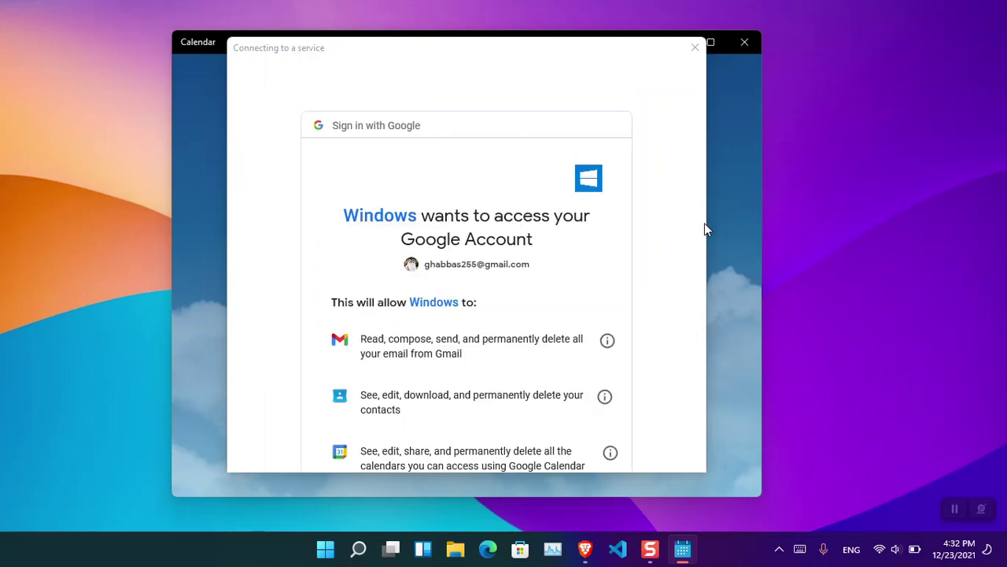
scroll(600, 248, "down", 1)
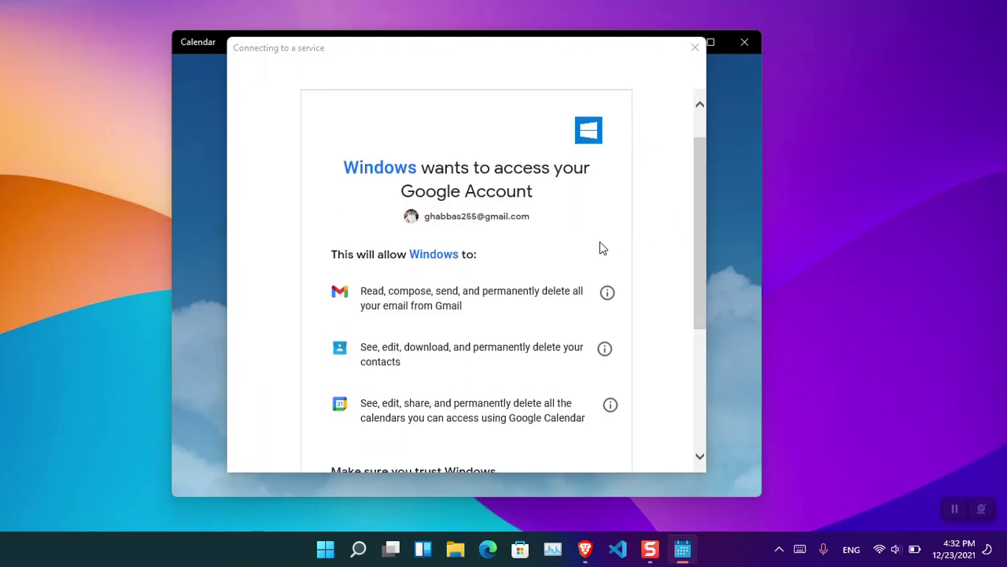
scroll(600, 248, "down", 1)
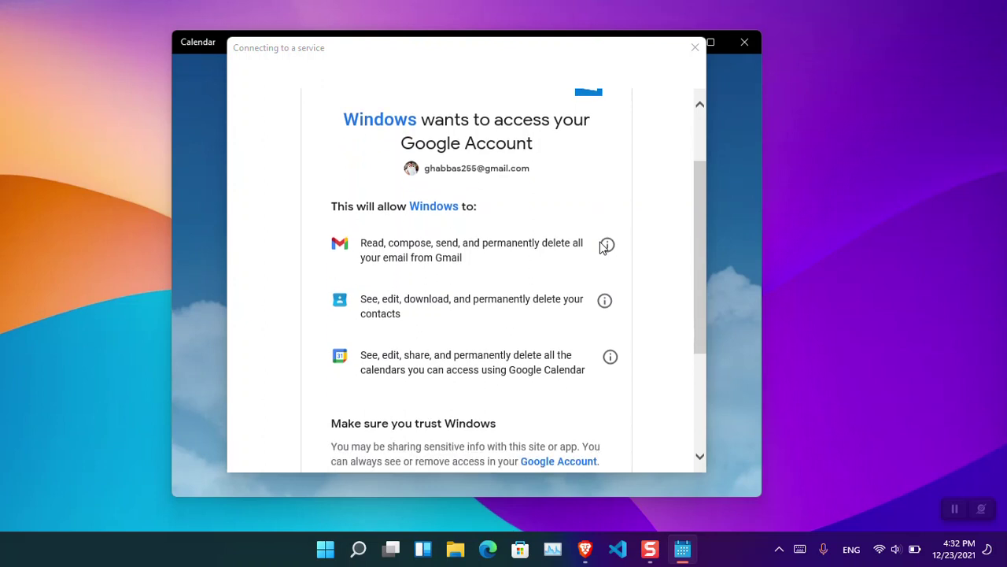
scroll(603, 247, "down", 1)
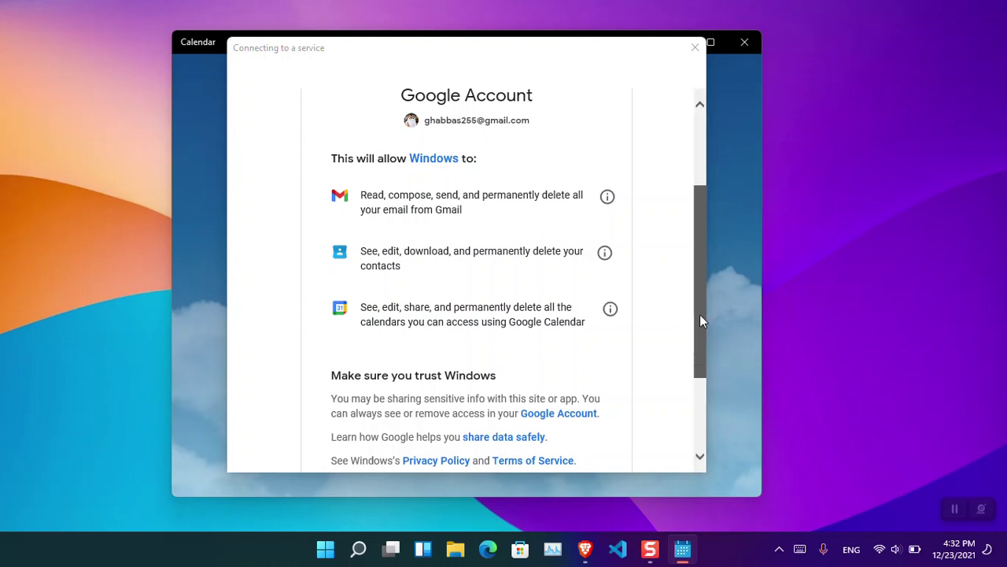
left_click_drag(700, 314, 703, 359)
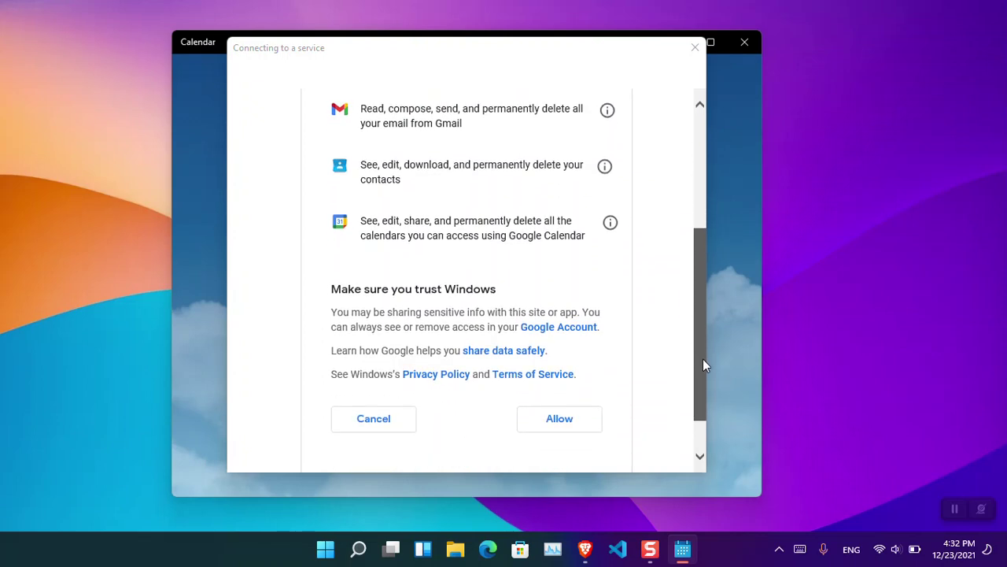
left_click(559, 418)
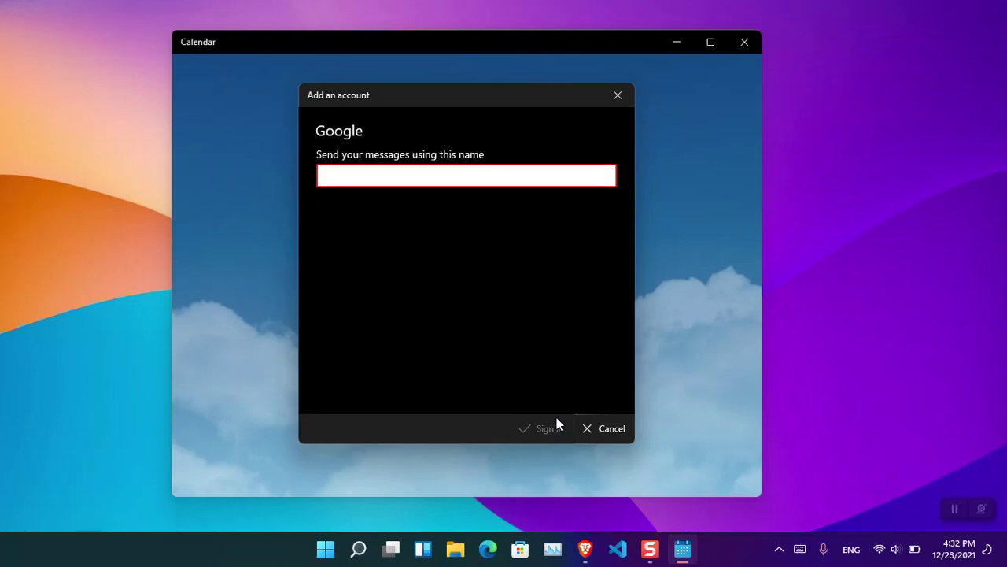
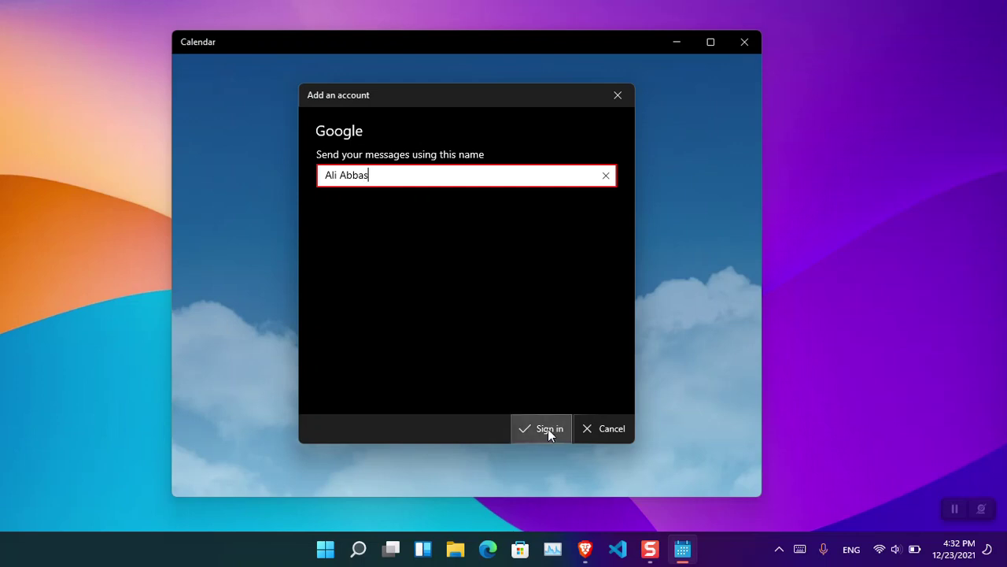
Enter the account holder's full name as sender name, sign in, and finish setup.
left_click(548, 429)
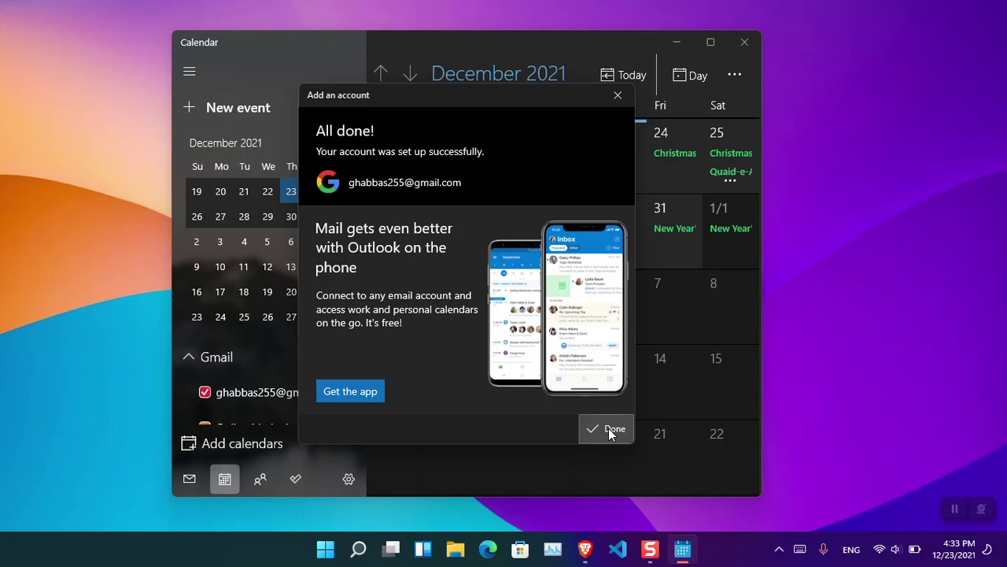
left_click(610, 430)
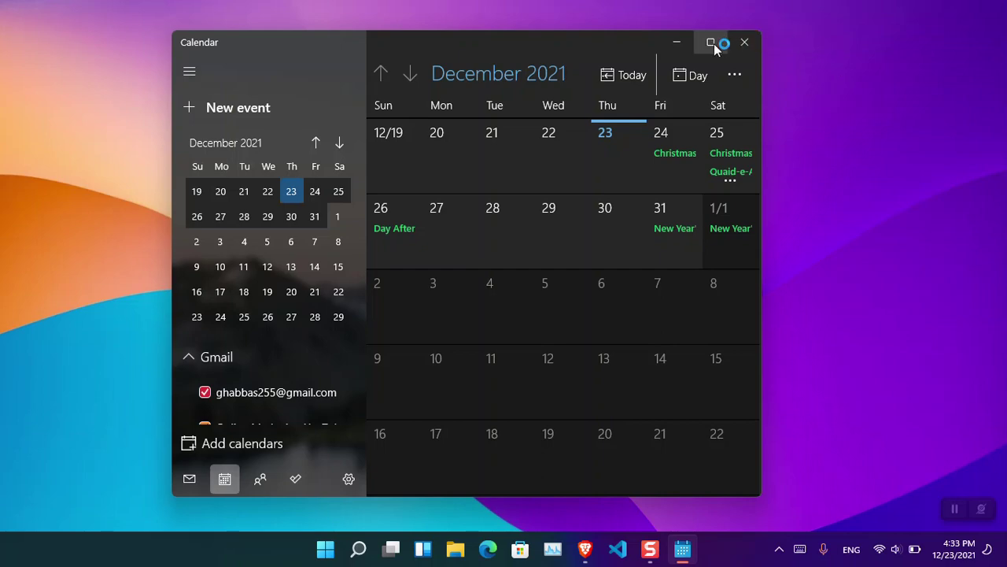
Maximize the Calendar window and preview the Christmas Eve entry on December 24.
left_click(714, 43)
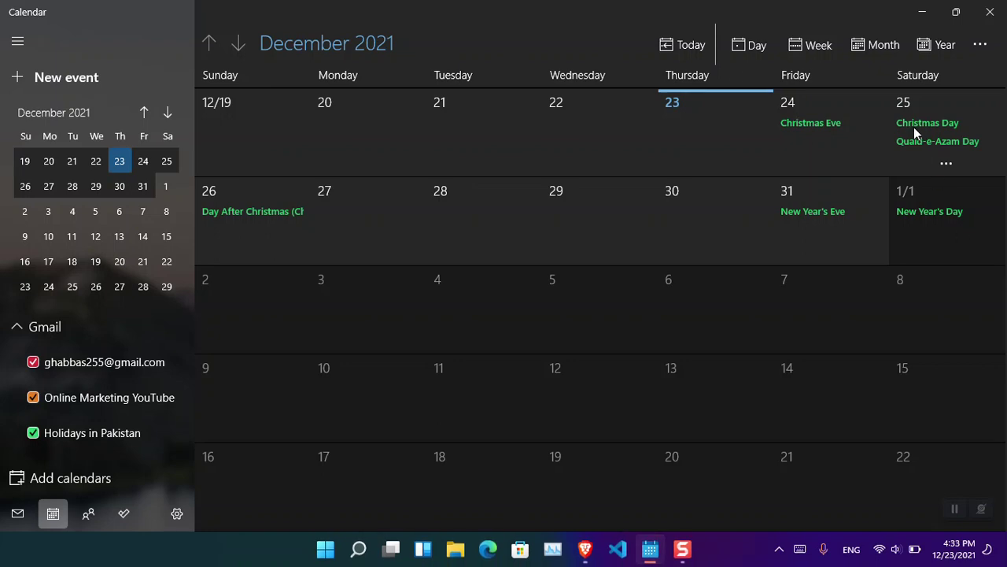
left_click(881, 122)
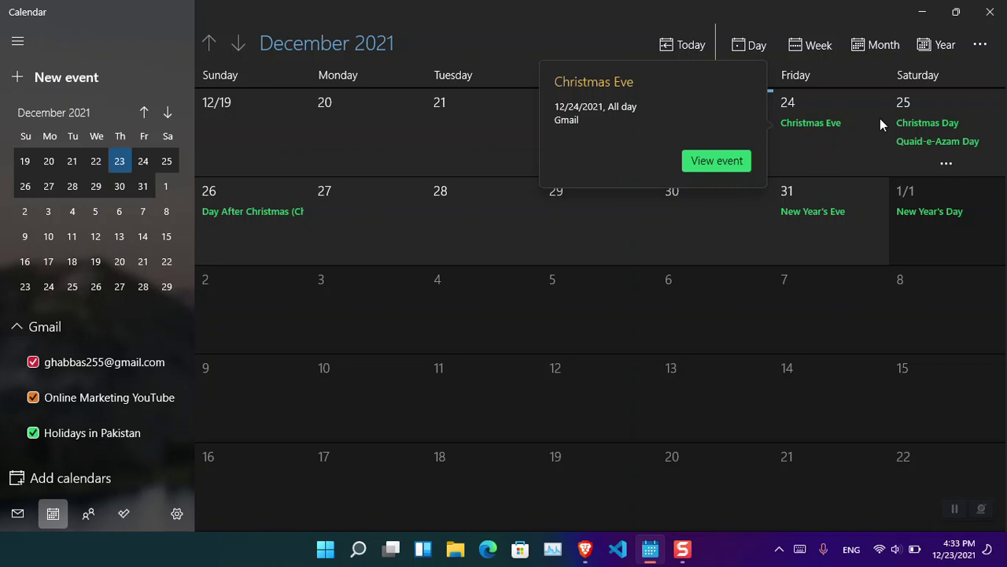
left_click(687, 386)
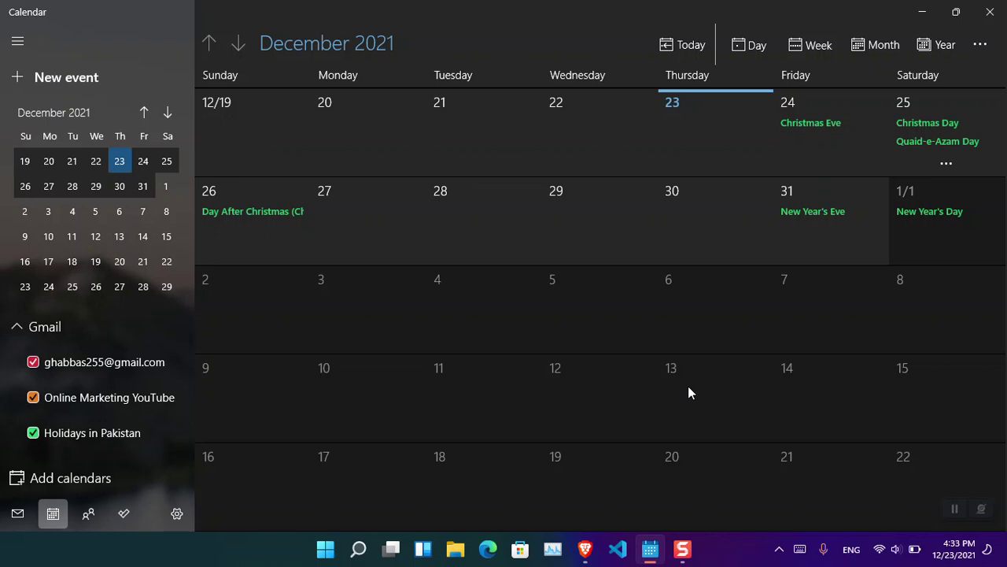
Go to Settings > Manage Accounts and open the Gmail account's settings.
left_click(181, 515)
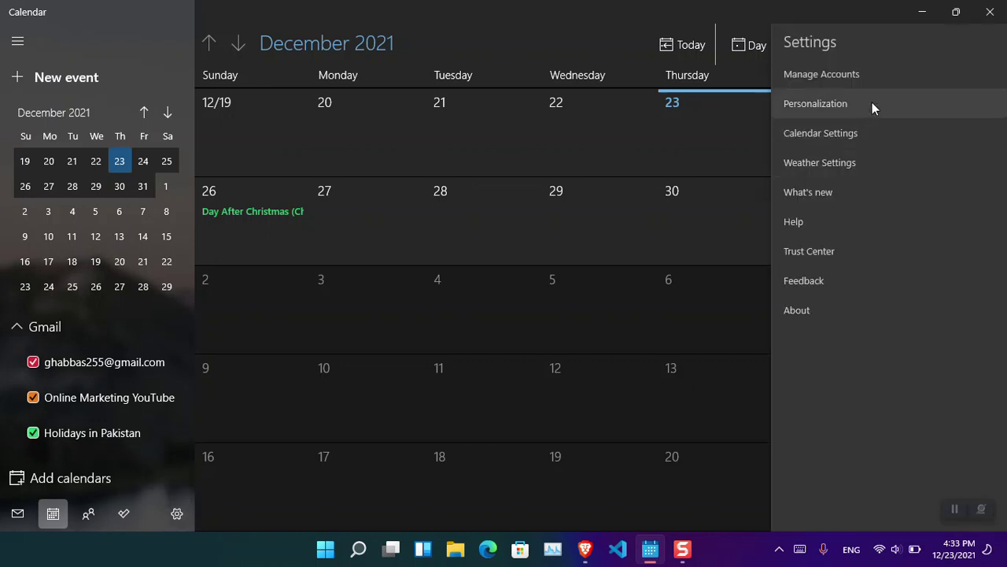
left_click(848, 77)
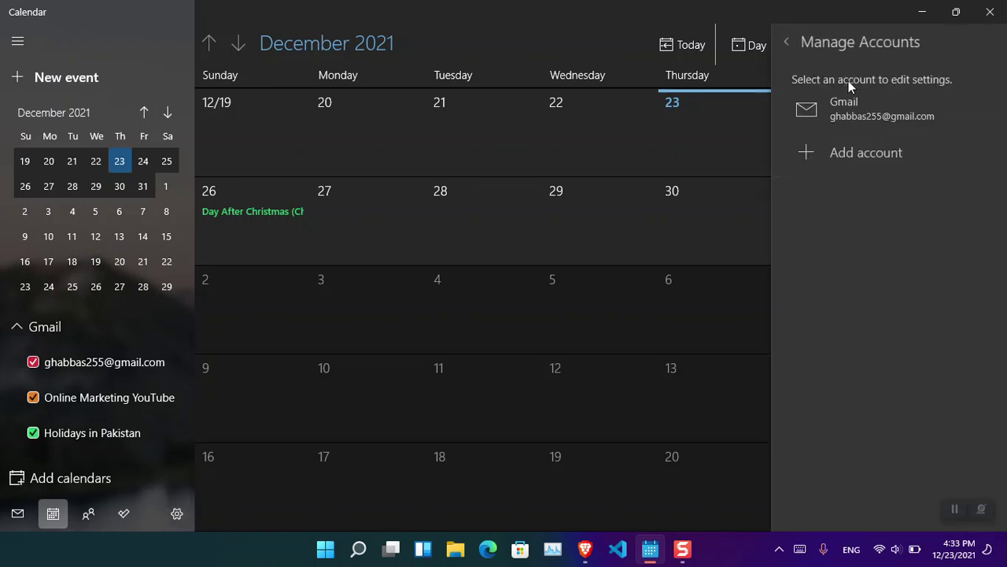
left_click(875, 151)
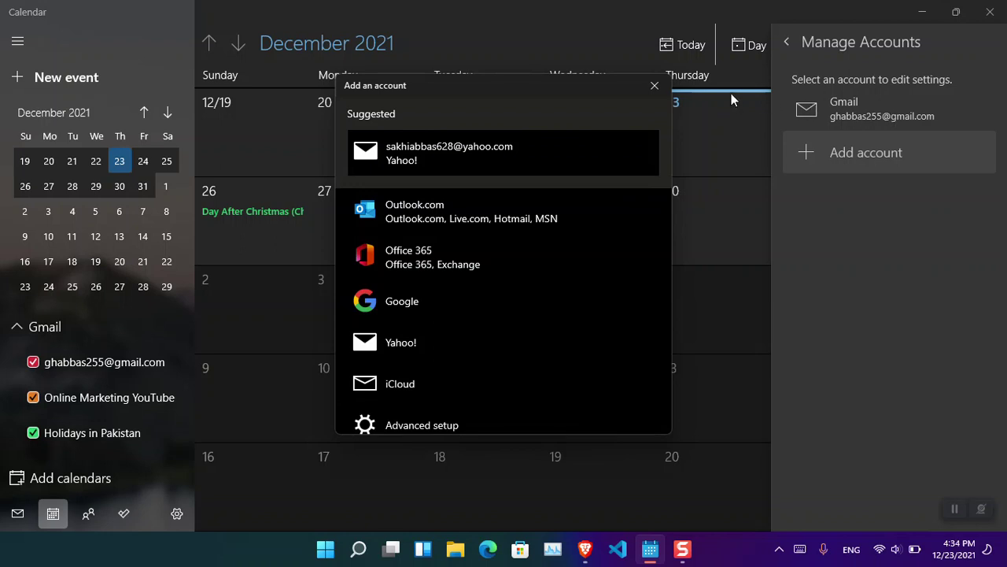
left_click(654, 85)
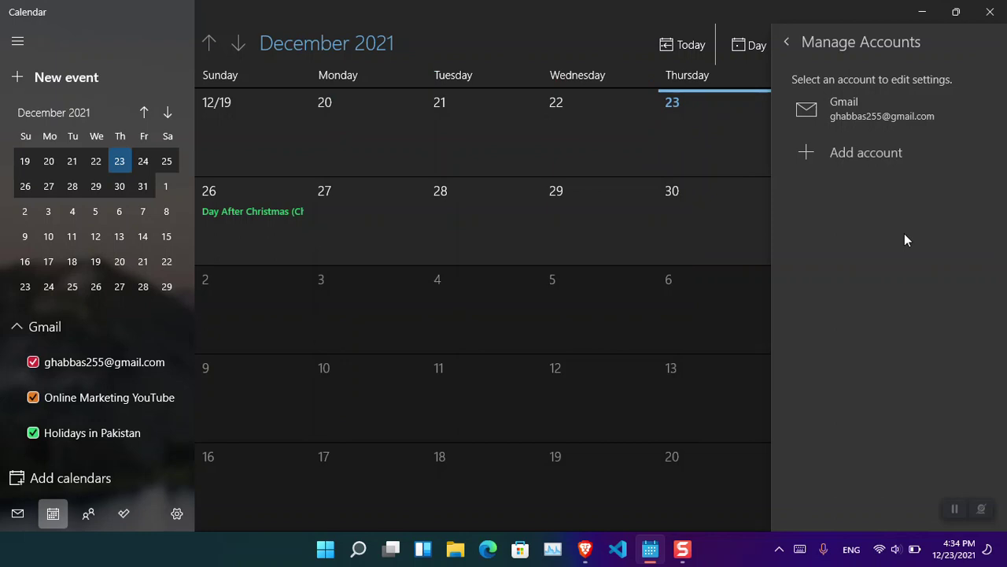
left_click(895, 124)
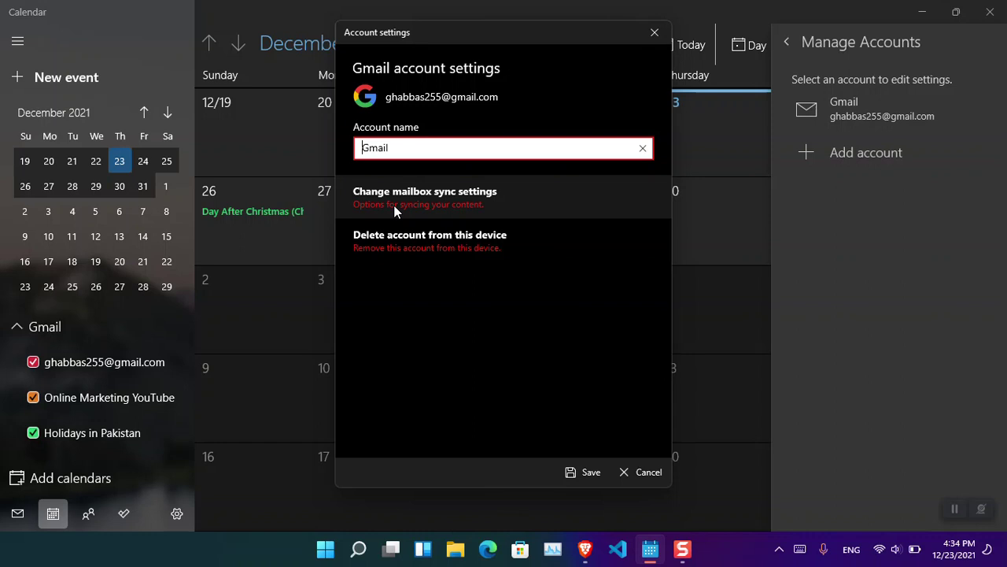
Switch Gmail's Email and Contacts sync off, keep Calendar sync, and save.
left_click(395, 211)
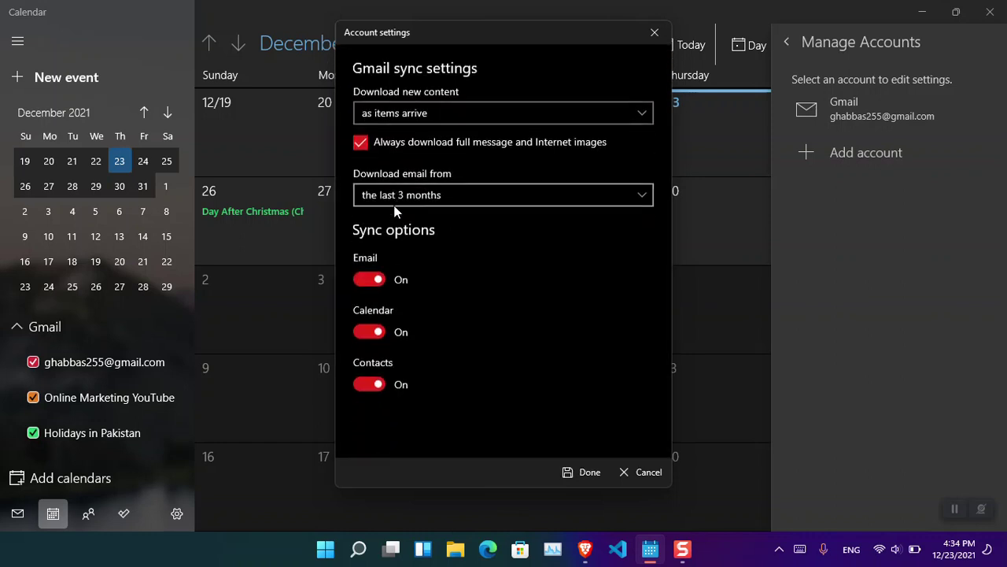
left_click(367, 279)
left_click(377, 382)
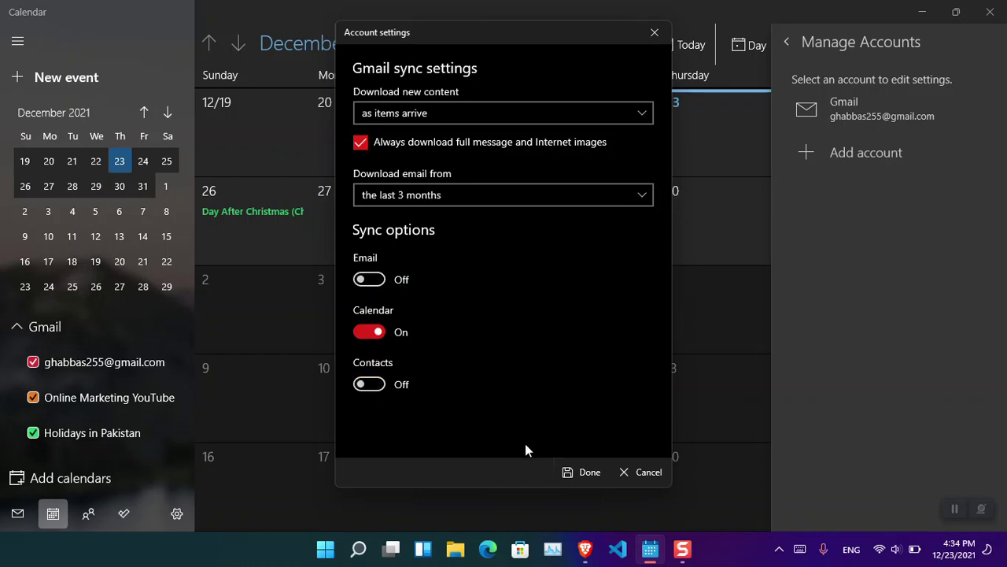
left_click(583, 471)
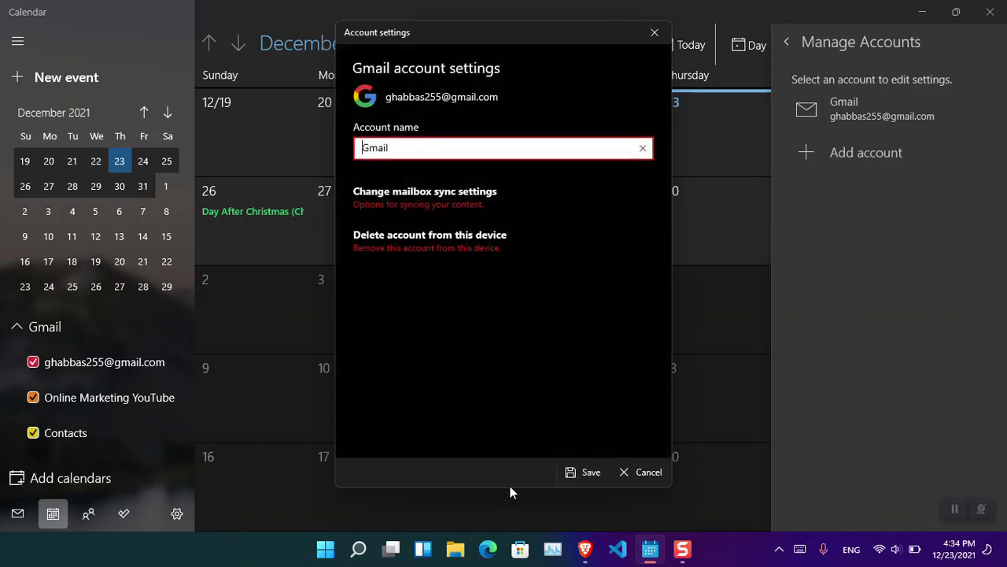
left_click(589, 472)
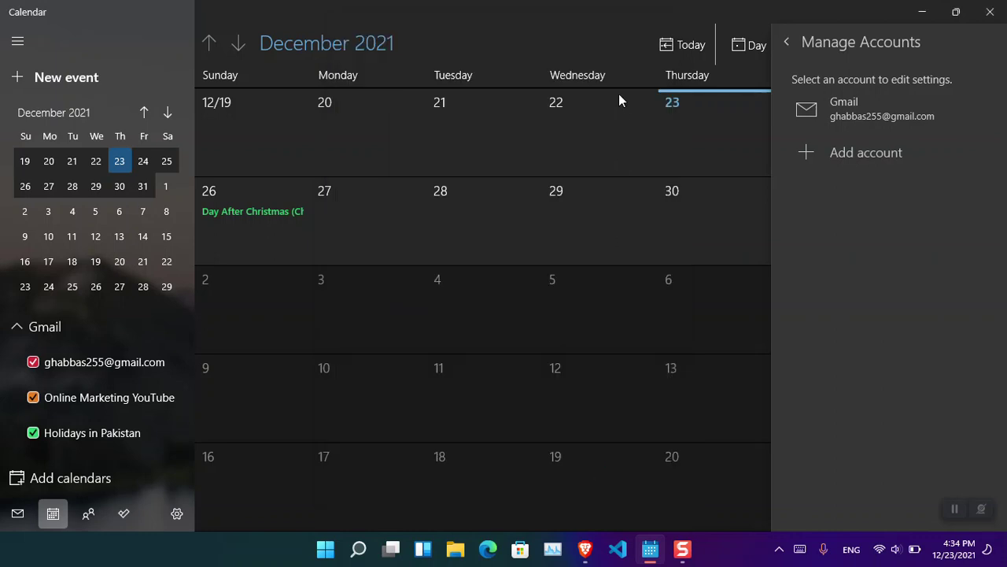
left_click(694, 12)
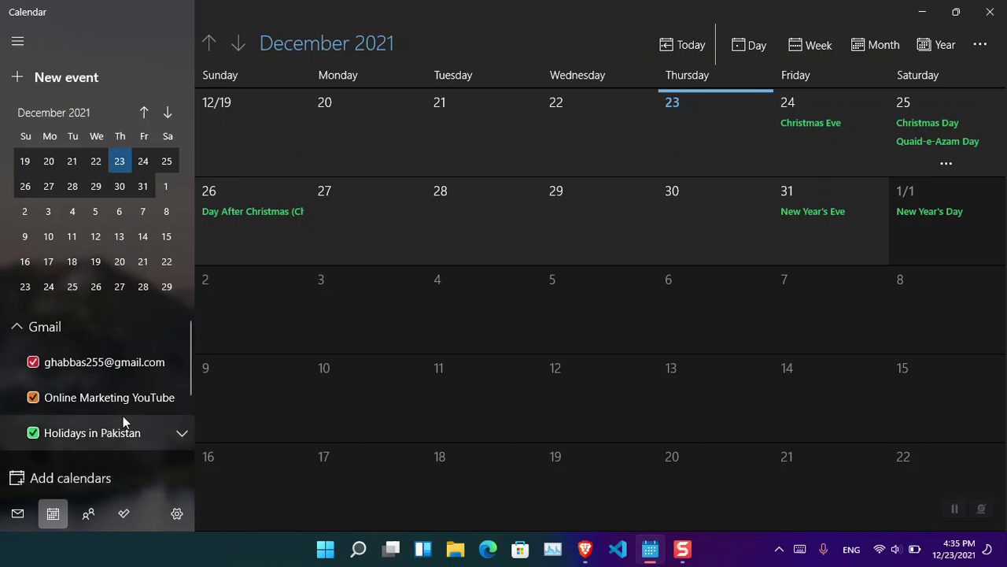
Preview Christmas Eve, Christmas Day and Quaid-e-Azam Day, then uncheck Holidays in Pakistan and Online Marketing YouTube.
left_click(833, 131)
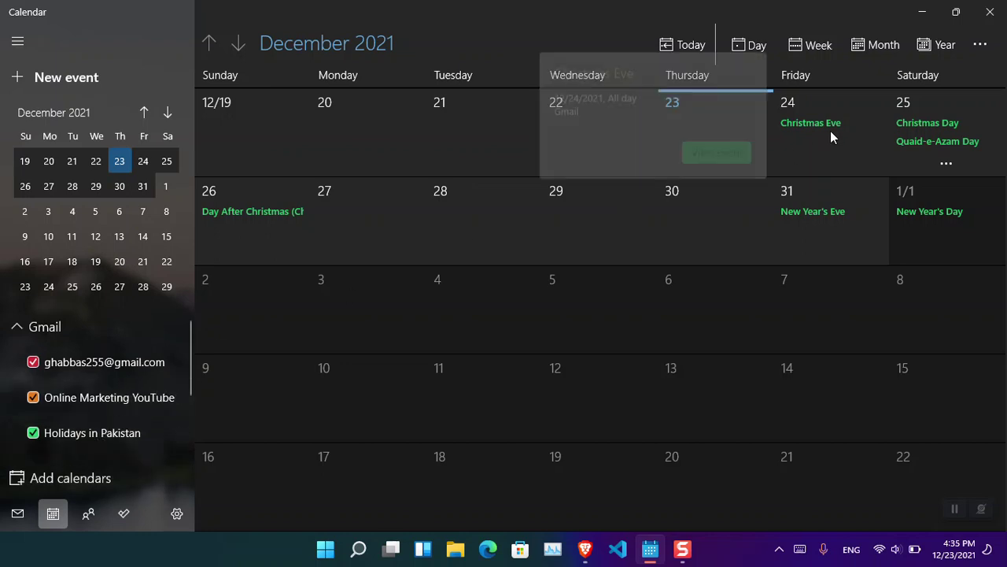
left_click(916, 124)
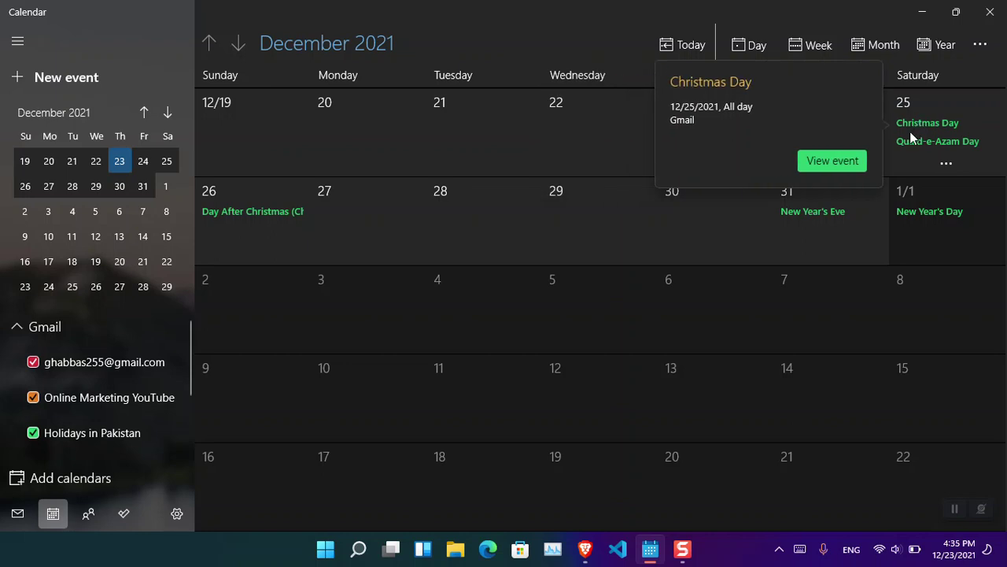
left_click(911, 141)
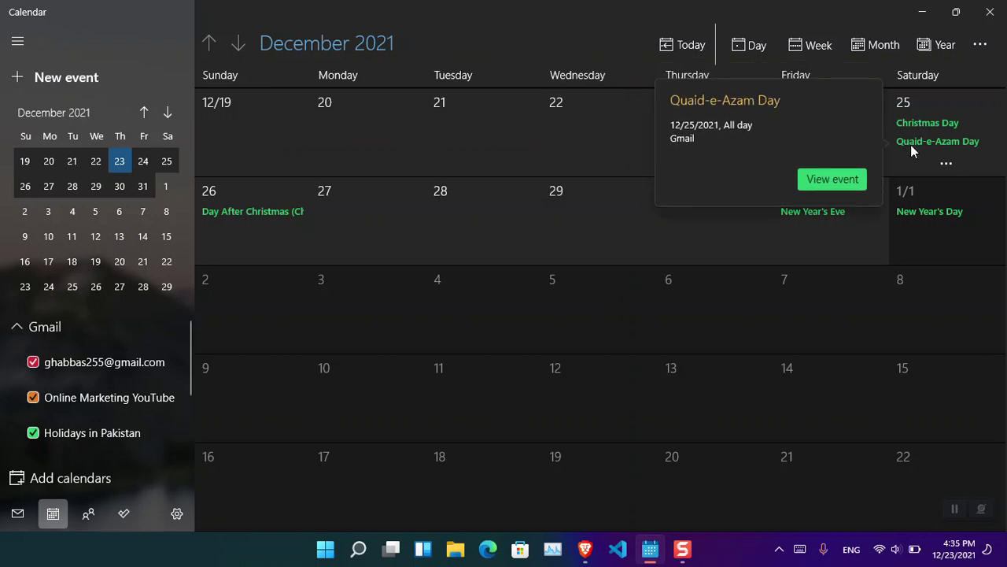
left_click(833, 306)
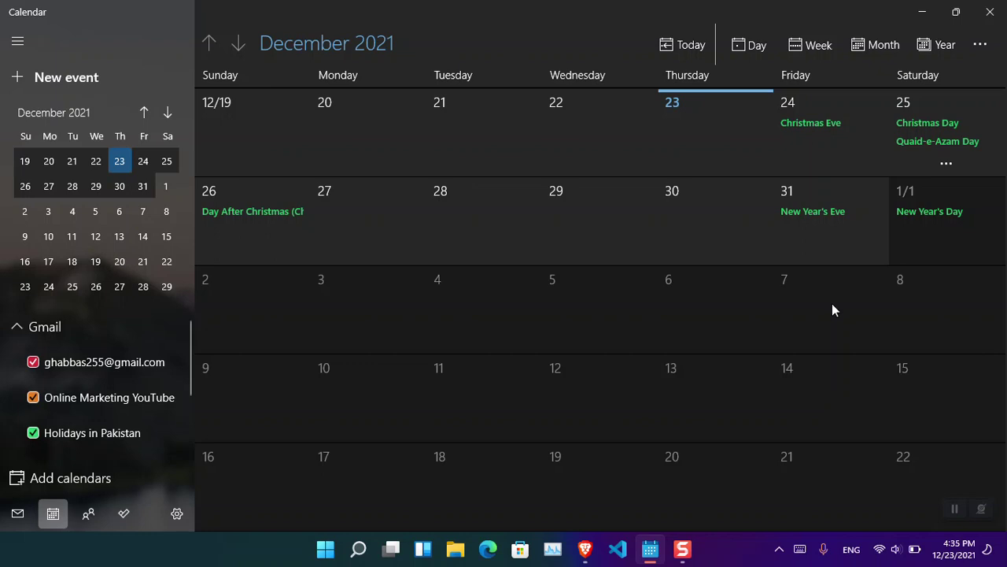
left_click(33, 433)
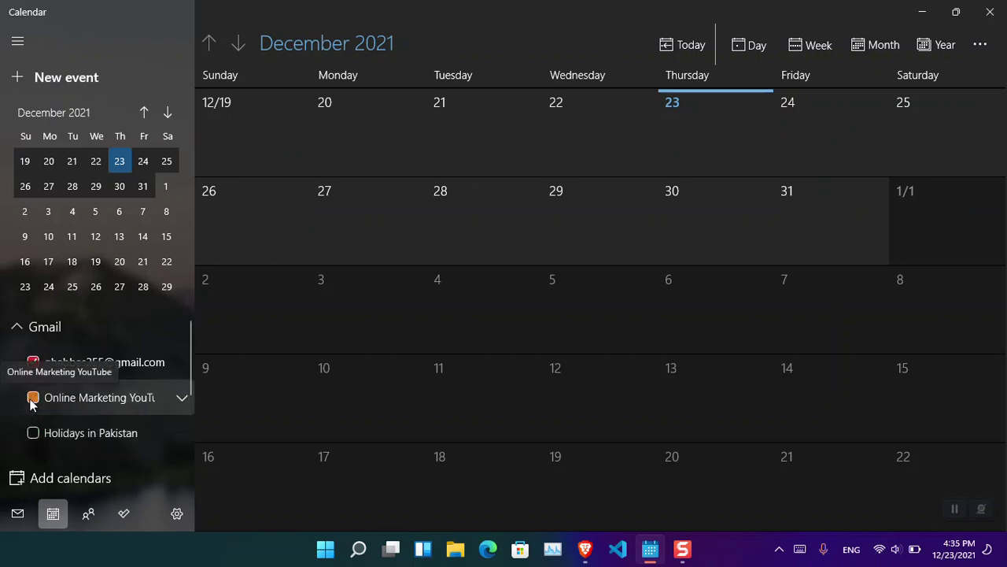
left_click(33, 398)
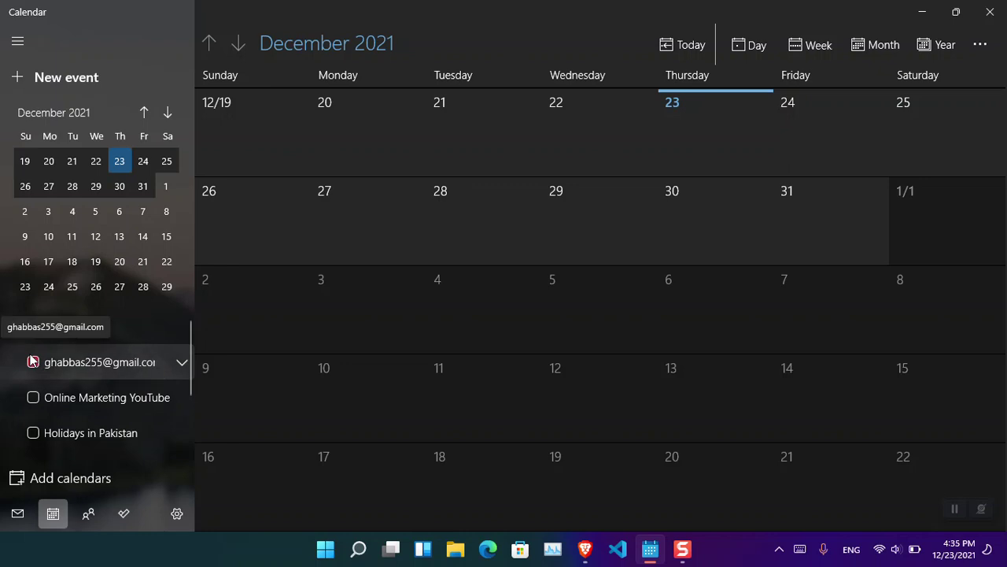